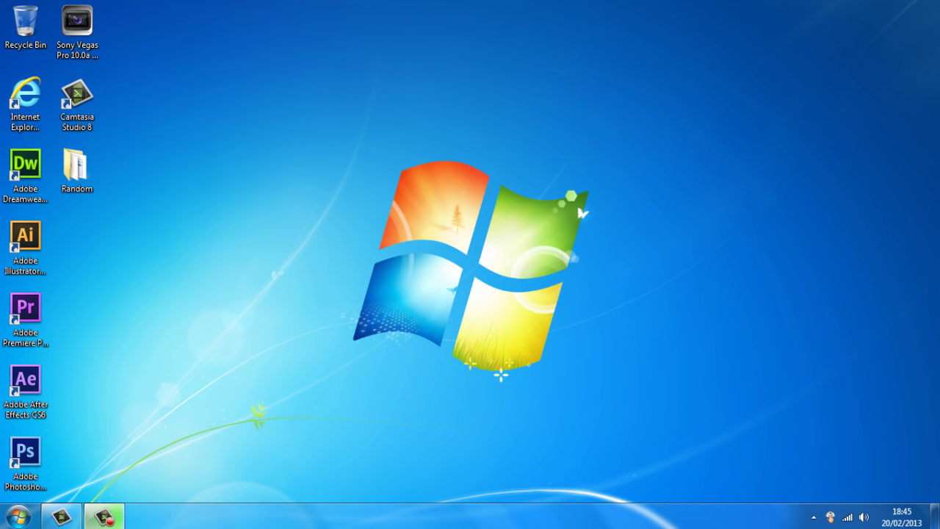
Open the user's Temp folder by running %temp% from the Run dialog
left_click(17, 516)
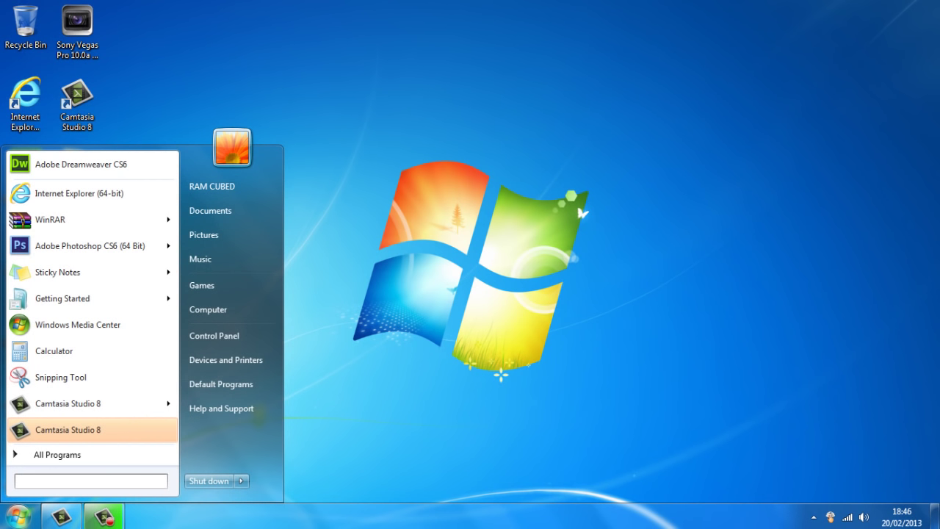
type("run")
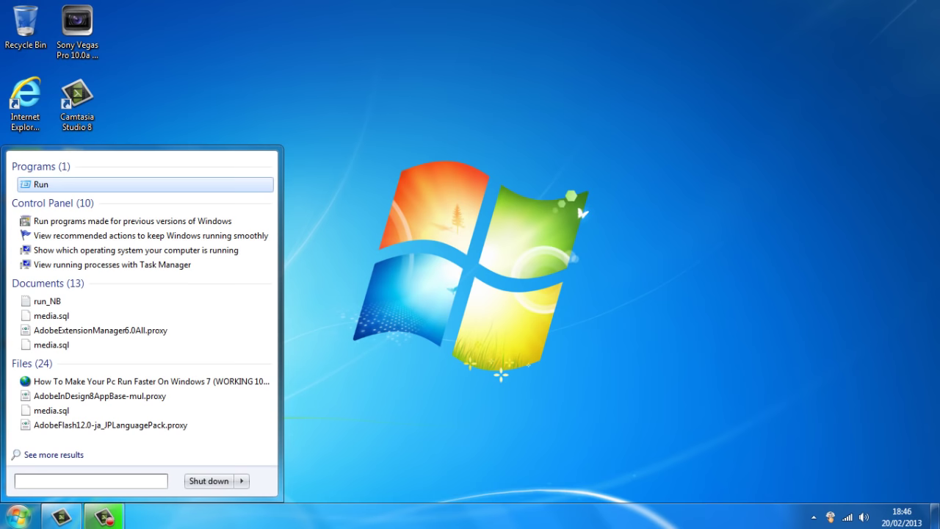
key("Return")
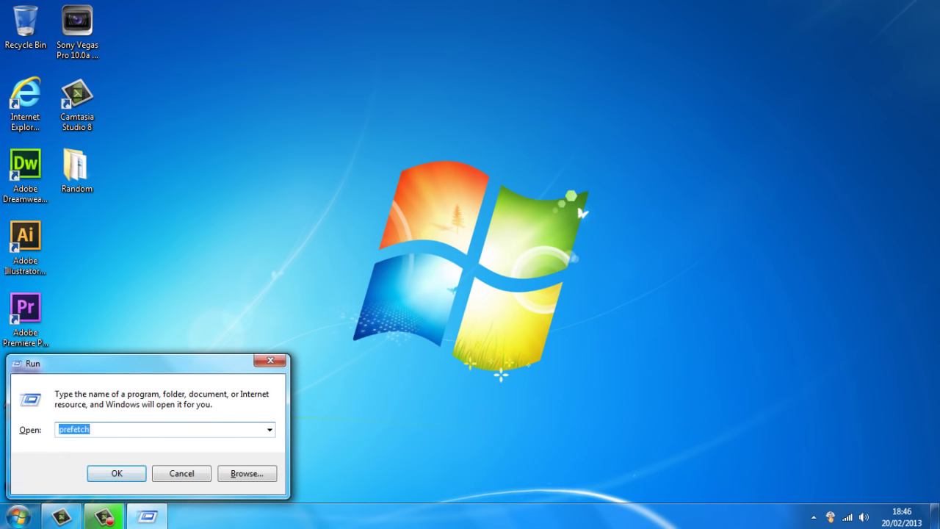
key("BackSpace")
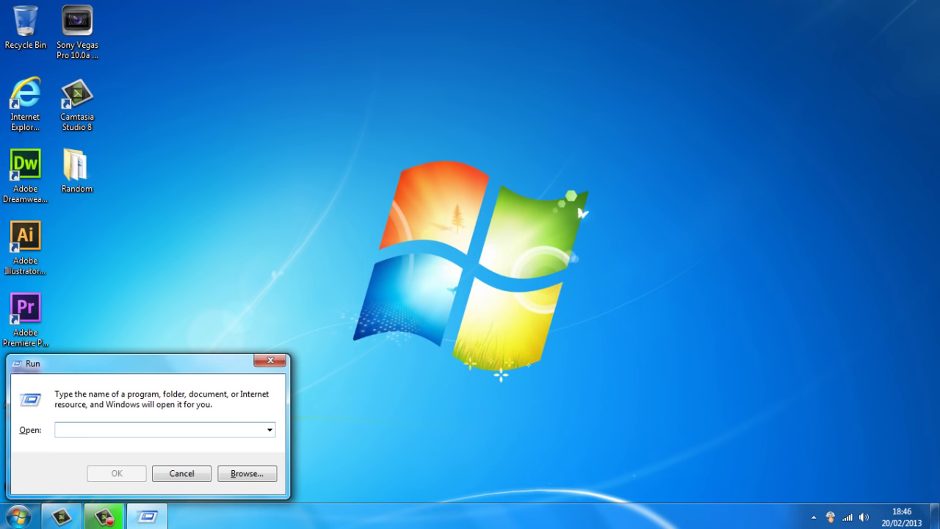
type("%")
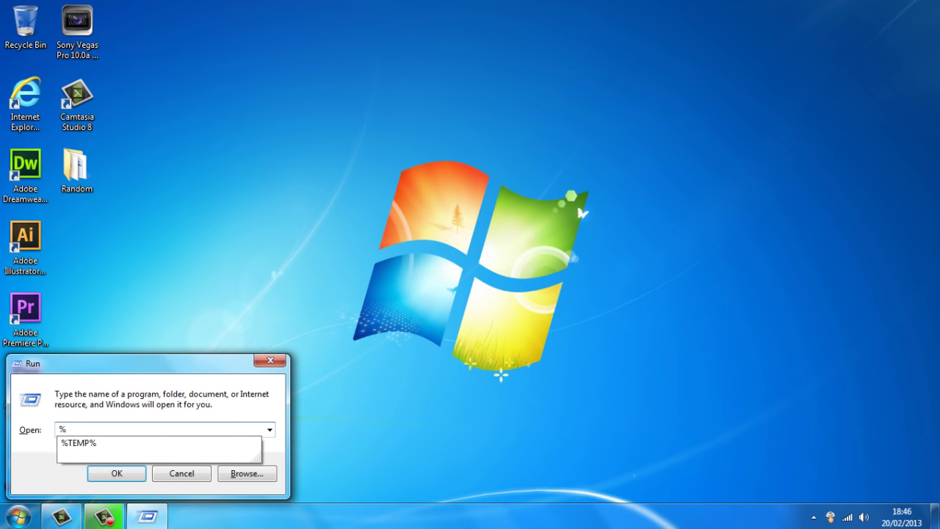
type("temp")
type("%")
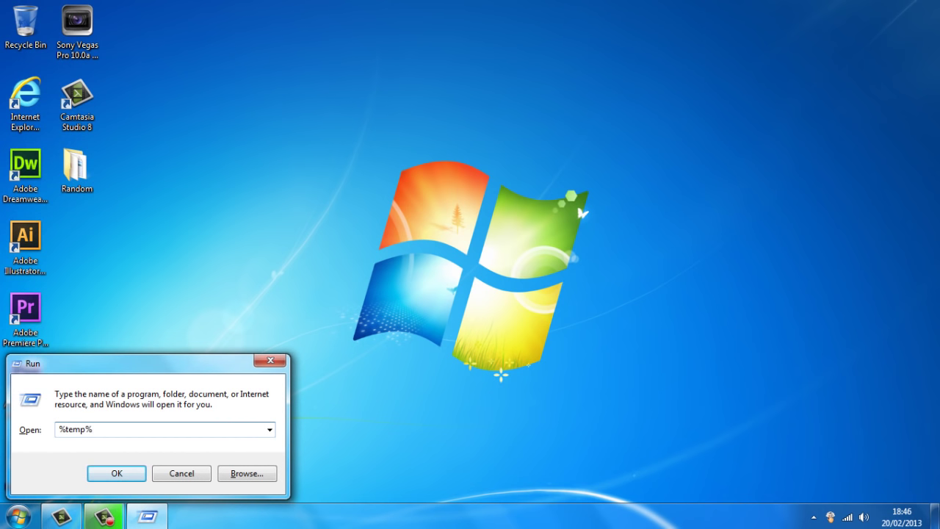
key("Return")
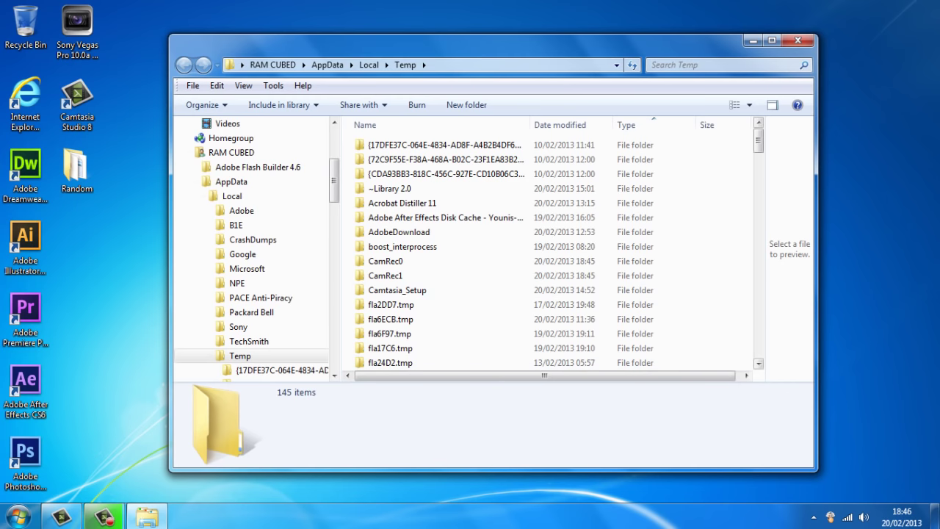
Select all 145 Temp items and move them to the Recycle Bin
scroll(625, 143, "down", 5)
scroll(624, 143, "down", 3)
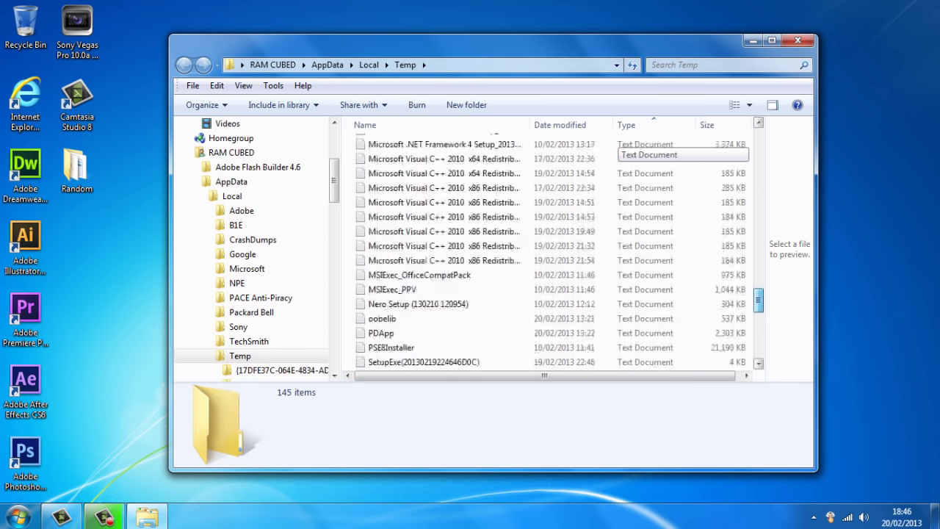
scroll(624, 143, "down", 4)
scroll(624, 143, "up", 3)
scroll(624, 147, "up", 20)
scroll(625, 154, "up", 5)
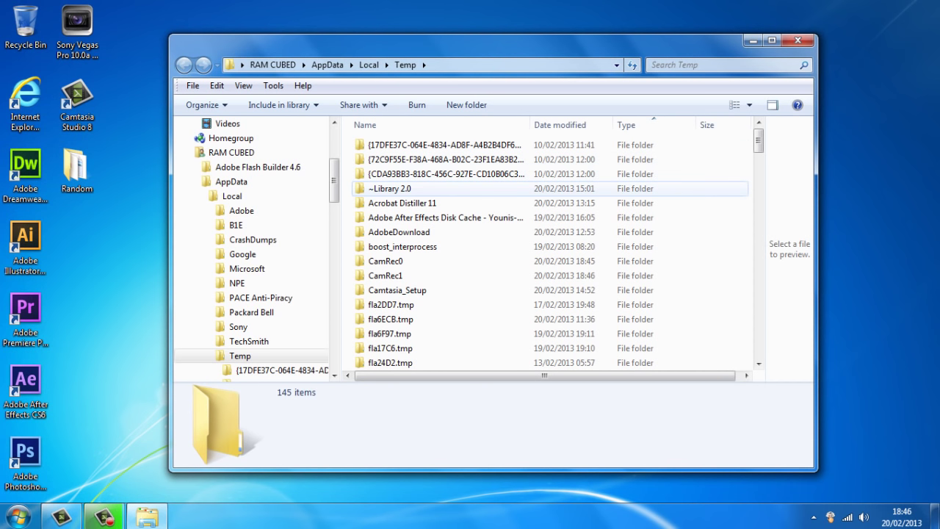
key("ctrl+a")
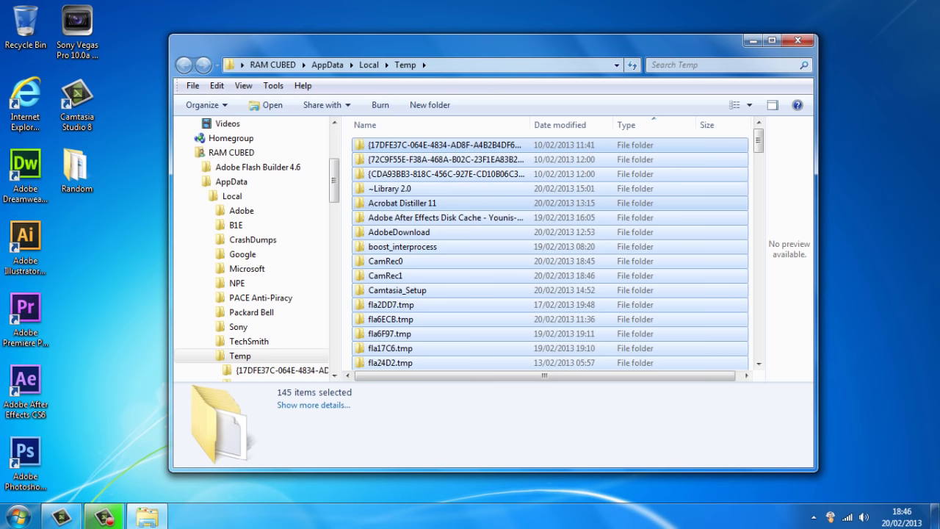
key("Delete")
key("Return")
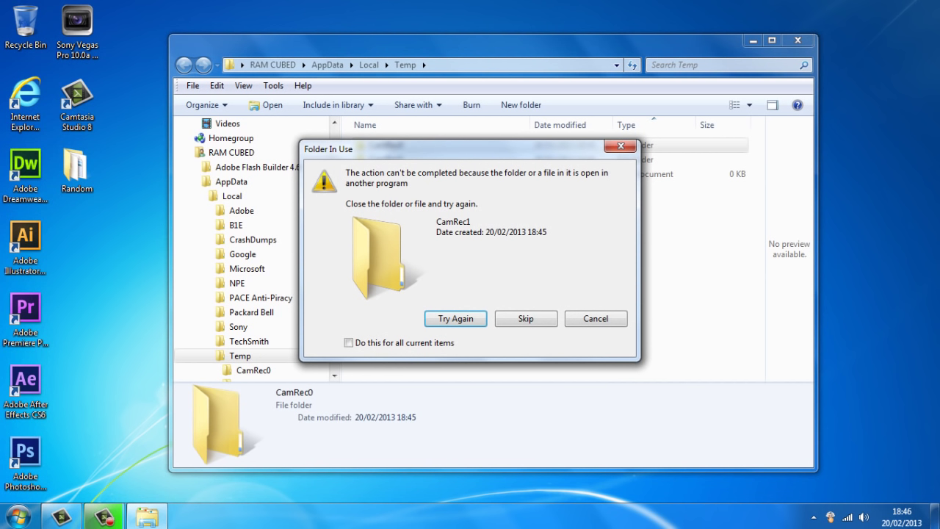
Skip every in-use item and the protected folder, then close the Temp window
key("alt+d")
key("alt+s")
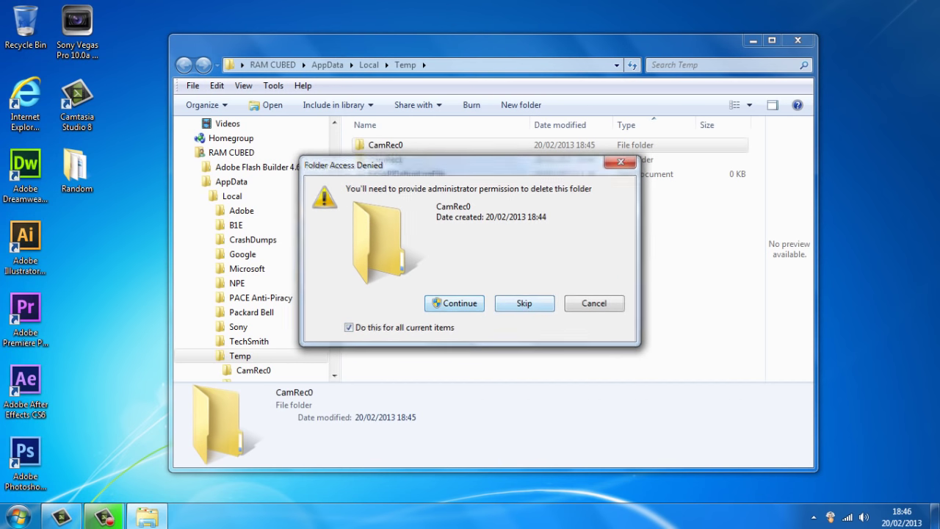
key("Return")
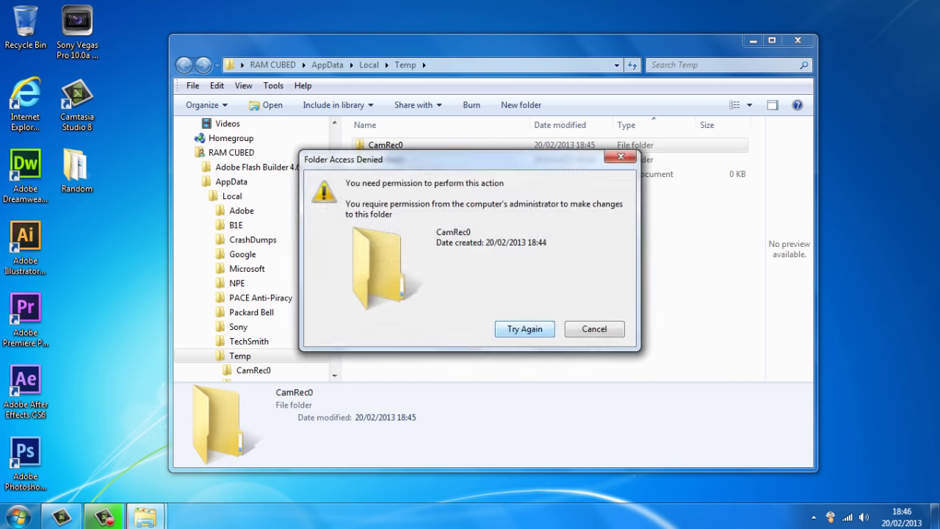
key("Return")
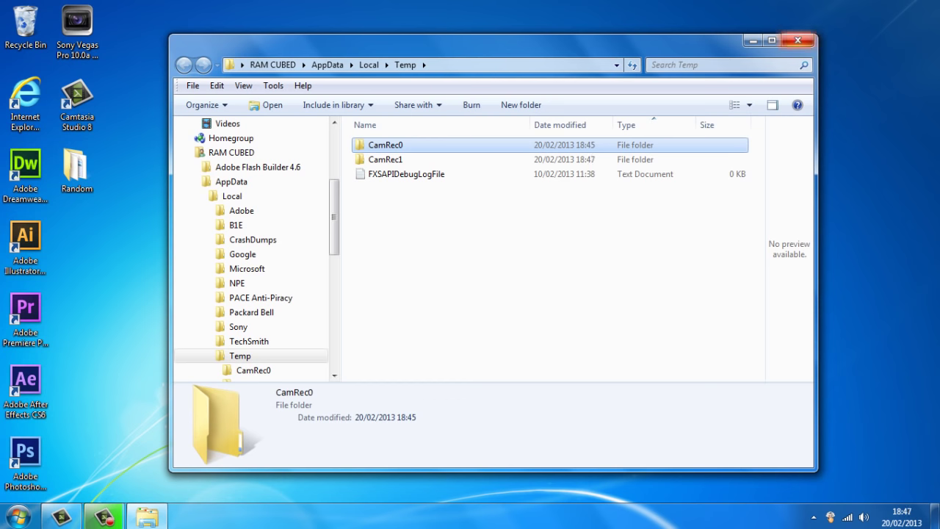
left_click(798, 40)
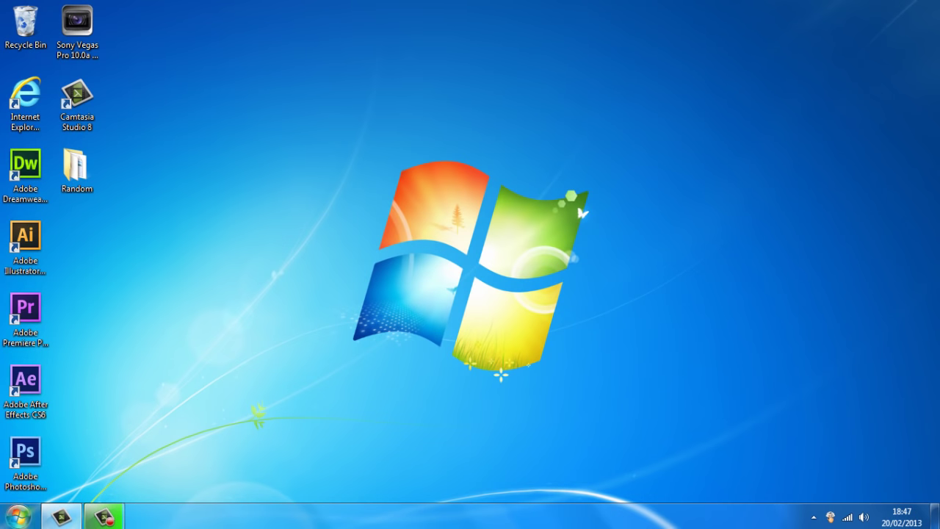
Open C:\Windows\Prefetch by running 'prefetch' from the Run dialog
left_click(19, 517)
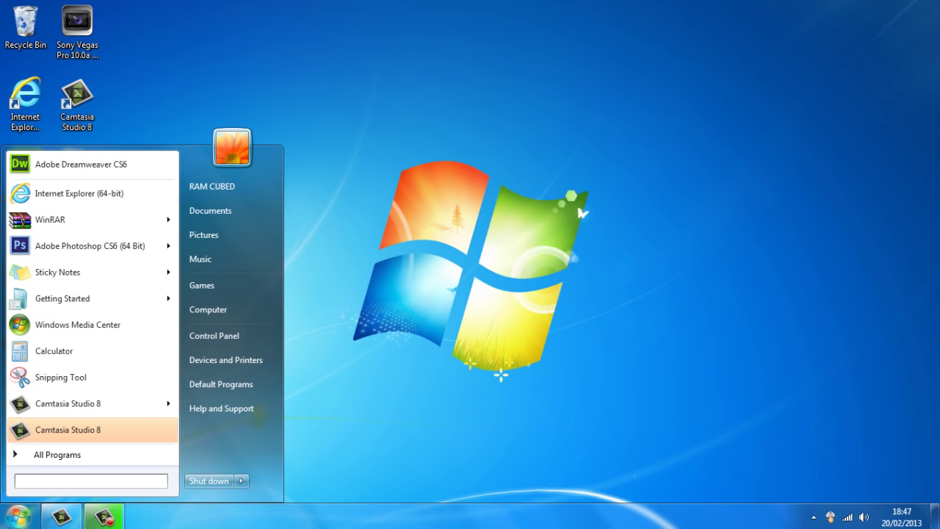
type("run")
key("Return")
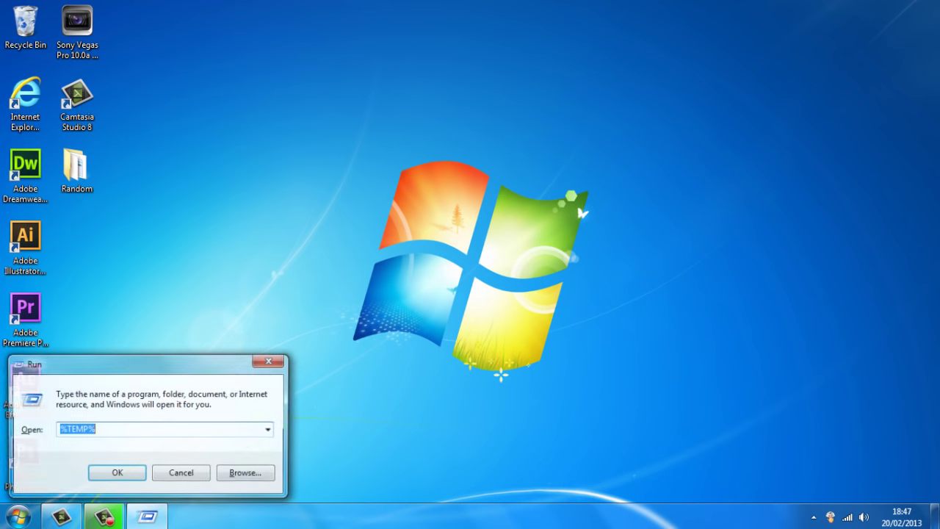
key("BackSpace")
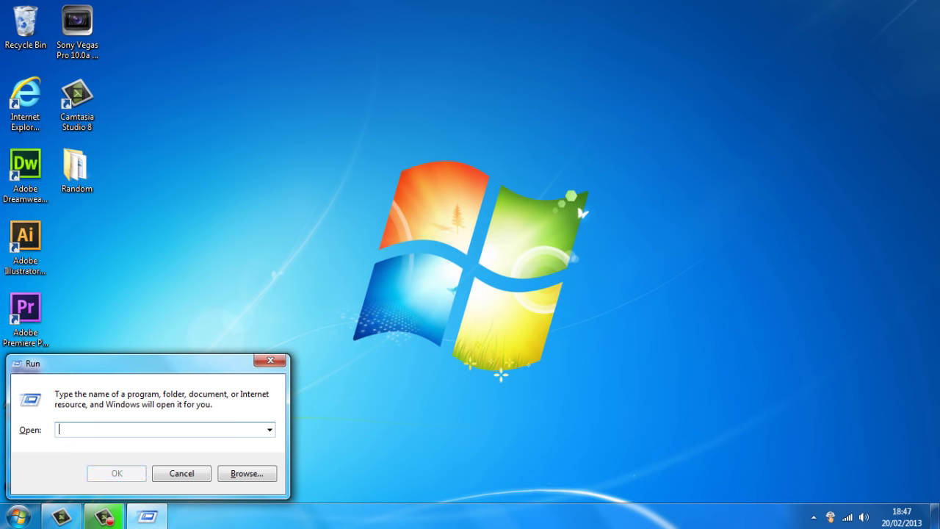
type("prefetc")
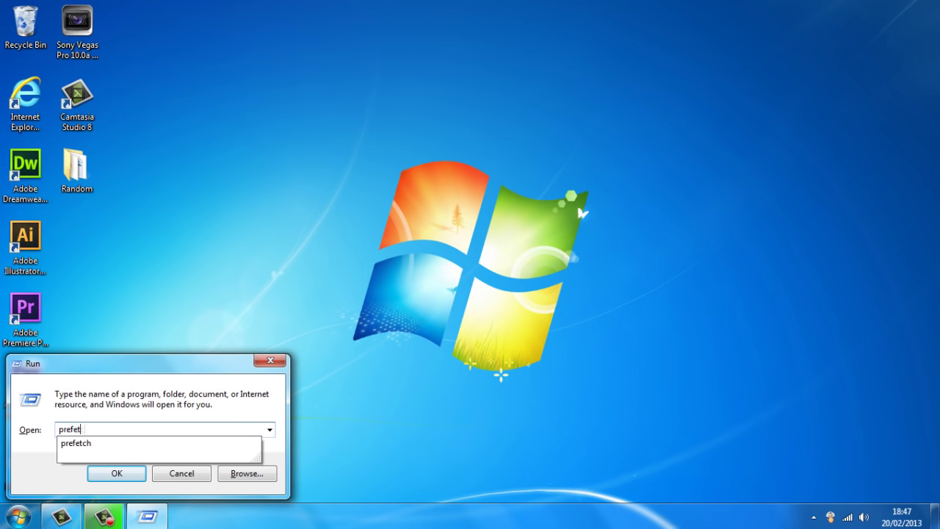
type("h")
key("Return")
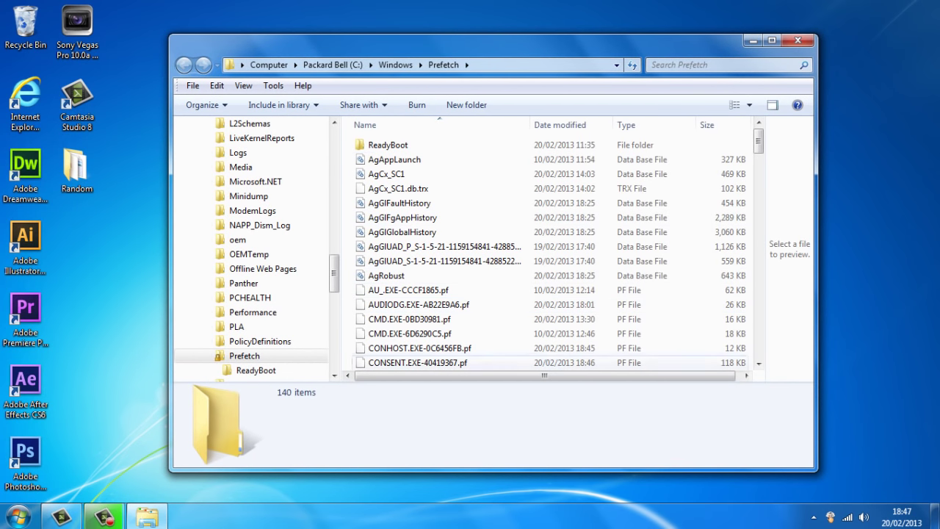
Recycle all 140 Prefetch files and close the emptied folder window
scroll(610, 158, "down", 5)
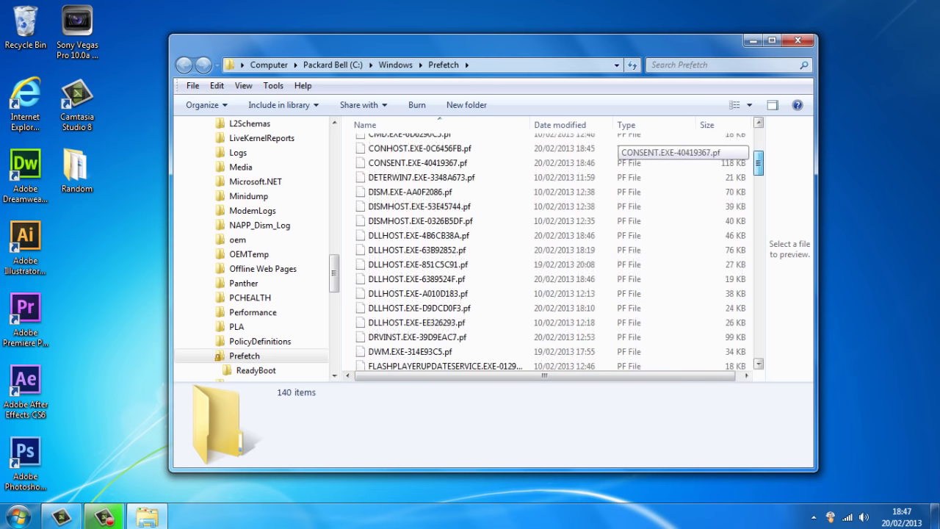
scroll(610, 158, "down", 10)
scroll(610, 158, "down", 10)
scroll(610, 157, "down", 5)
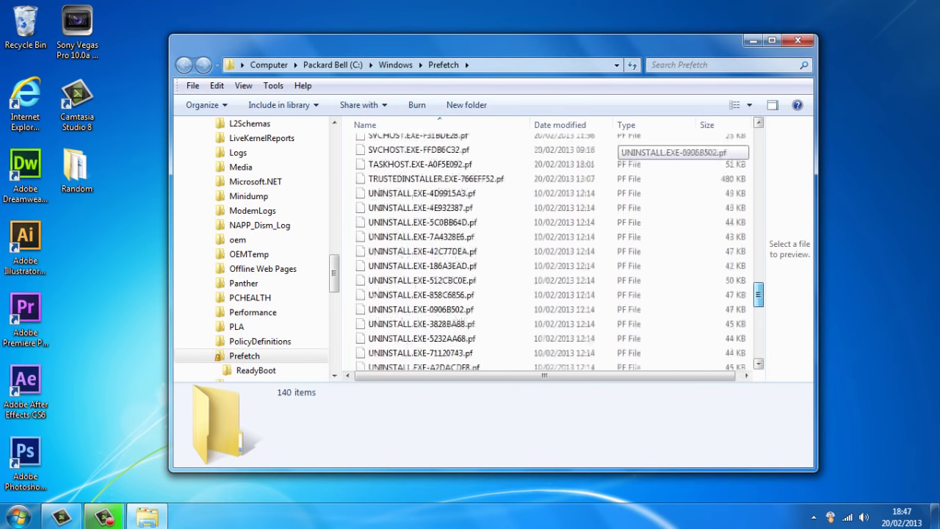
scroll(610, 158, "up", 20)
scroll(610, 158, "up", 10)
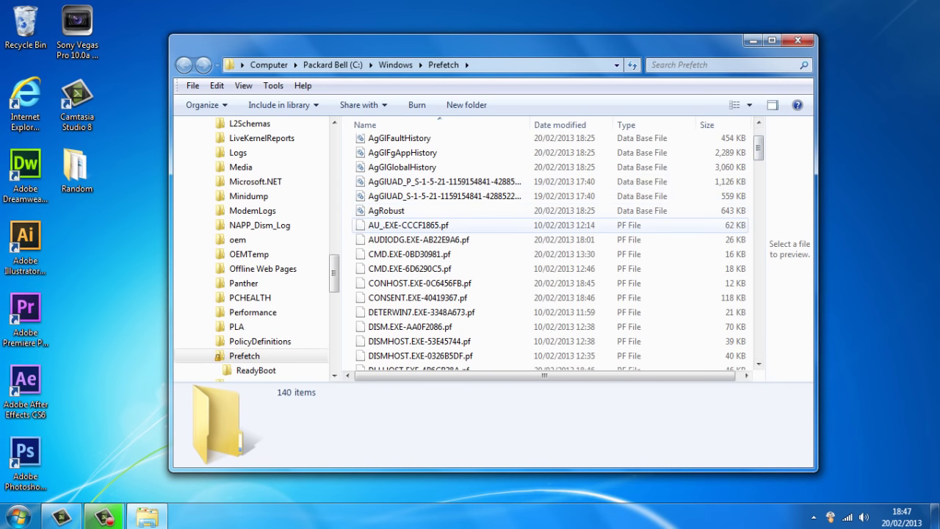
key("ctrl+a")
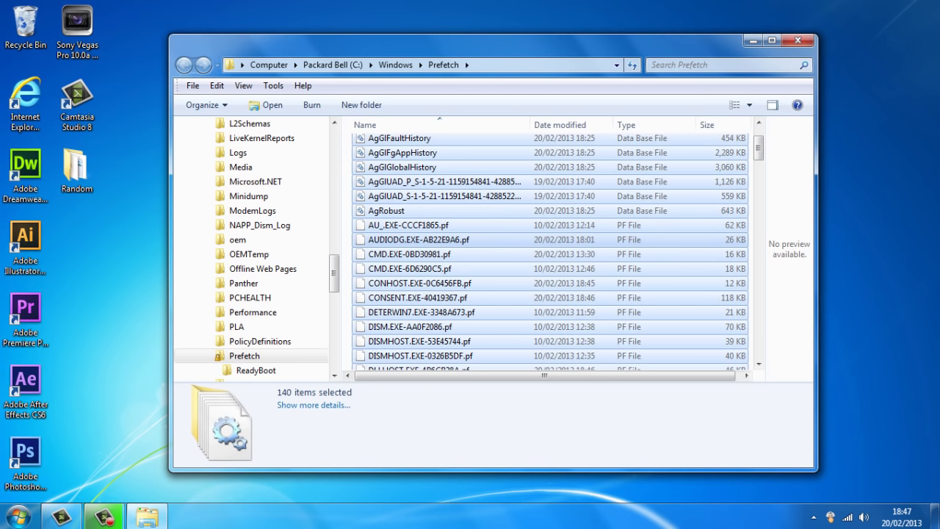
key("Delete")
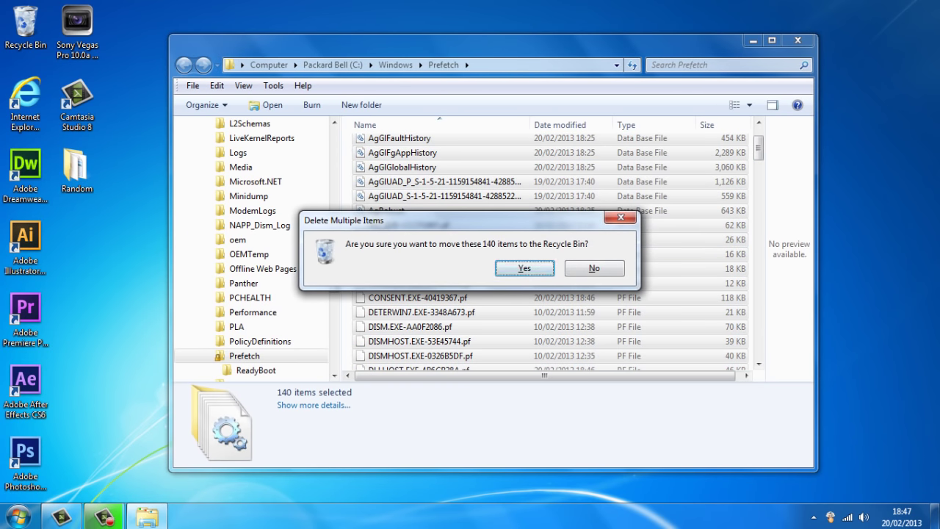
key("Return")
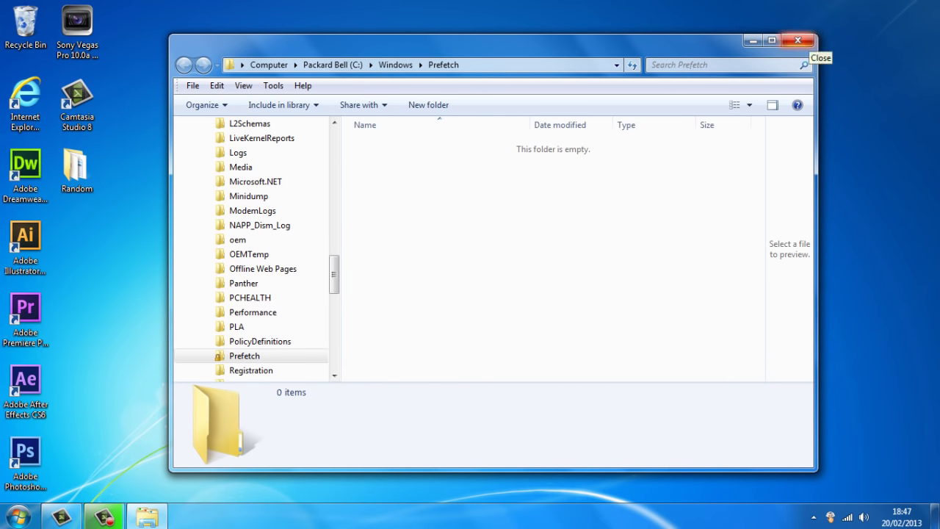
left_click(797, 41)
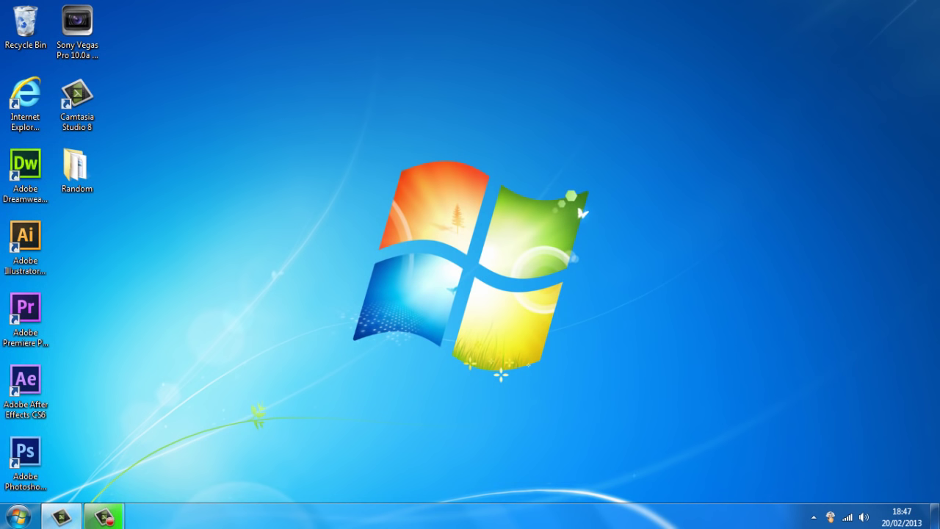
Launch Disk Cleanup from a 'di' Start search and scan drive C:
left_click(18, 517)
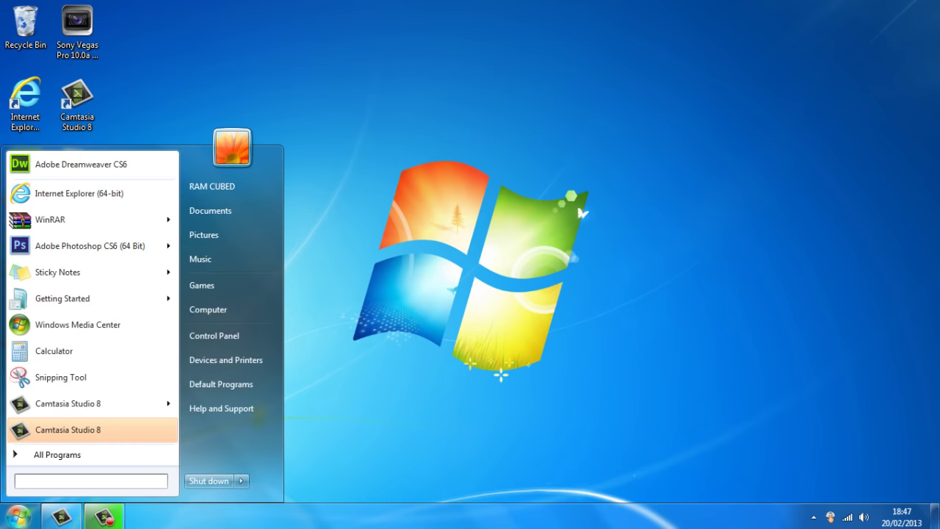
type("d")
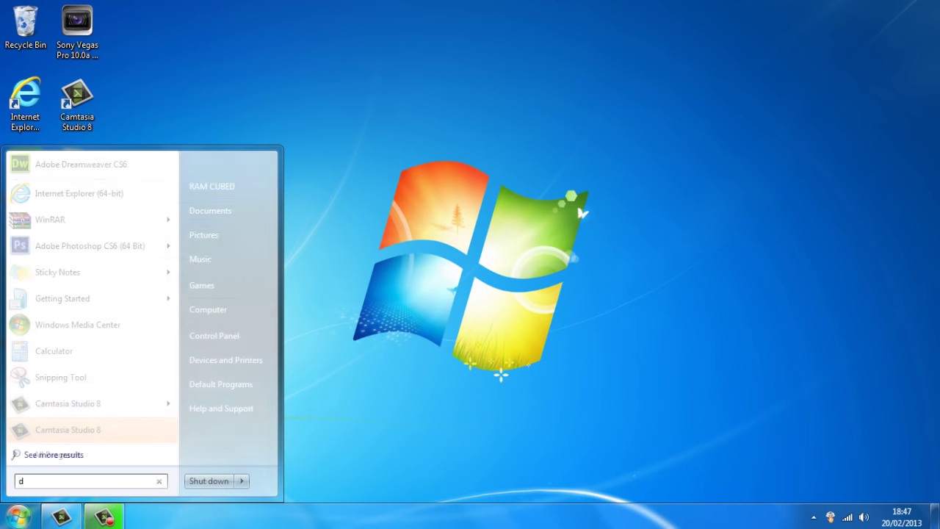
type("i")
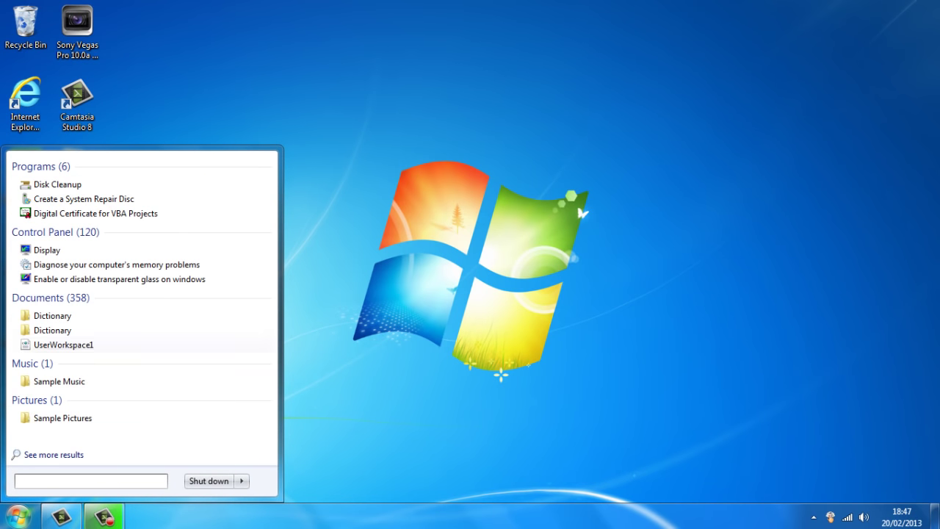
key("Down")
key("Down")
key("Up")
key("Up")
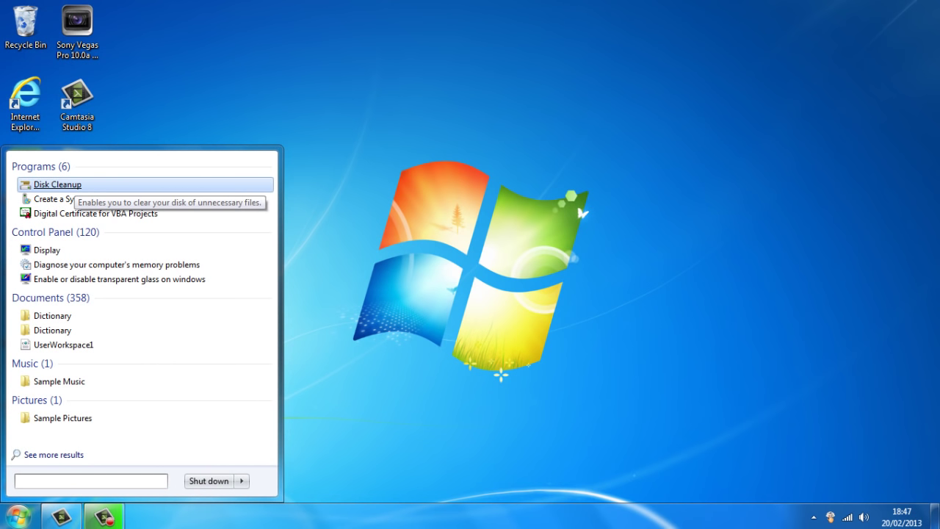
key("Return")
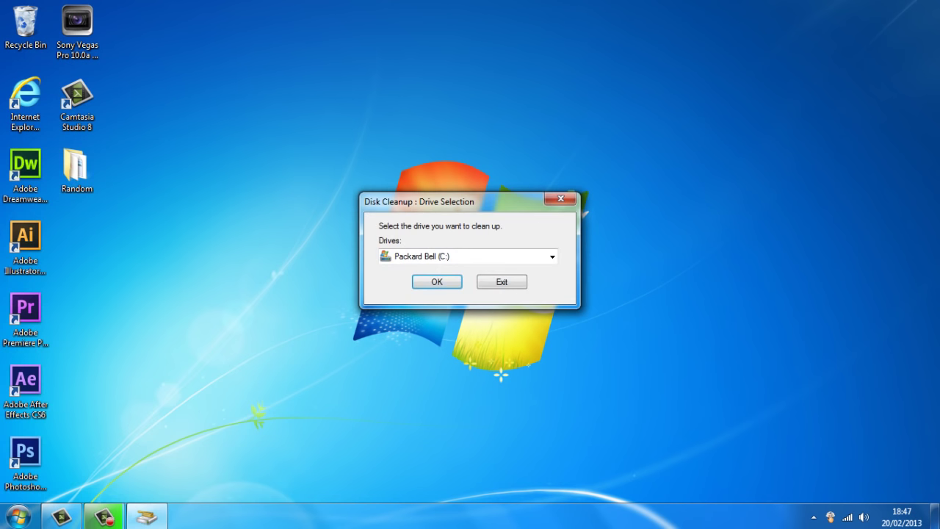
key("Return")
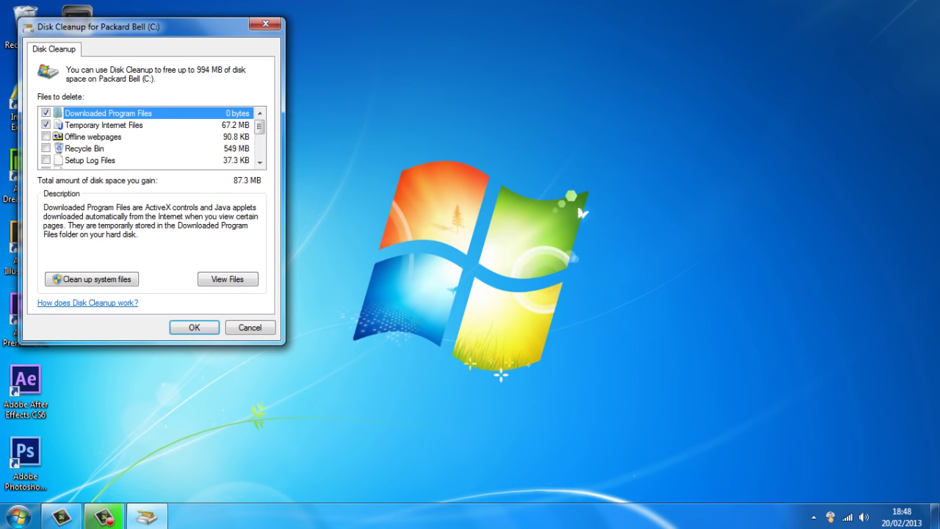
Tick the Recycle Bin category in the Files to delete list
scroll(152, 136, "down", 2)
scroll(152, 136, "down", 1)
scroll(152, 137, "up", 3)
scroll(153, 136, "down", 3)
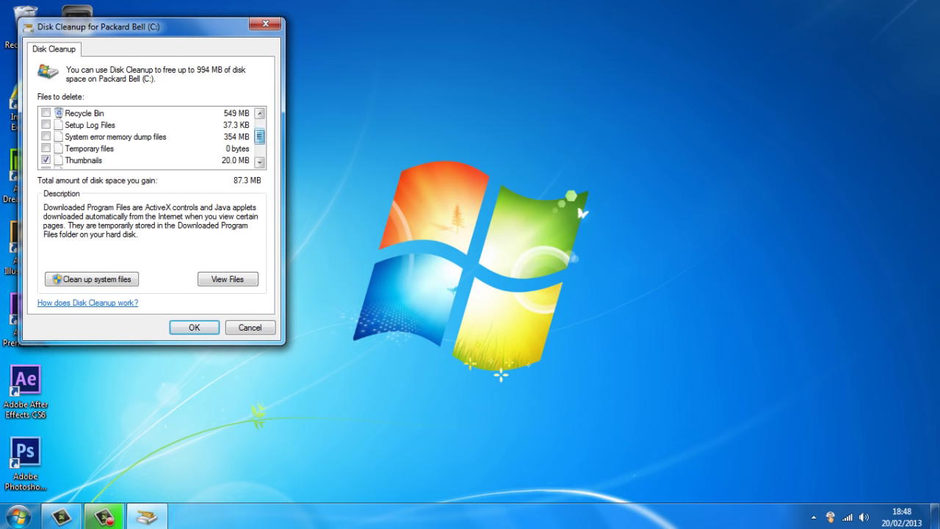
scroll(152, 136, "up", 2)
scroll(152, 137, "up", 1)
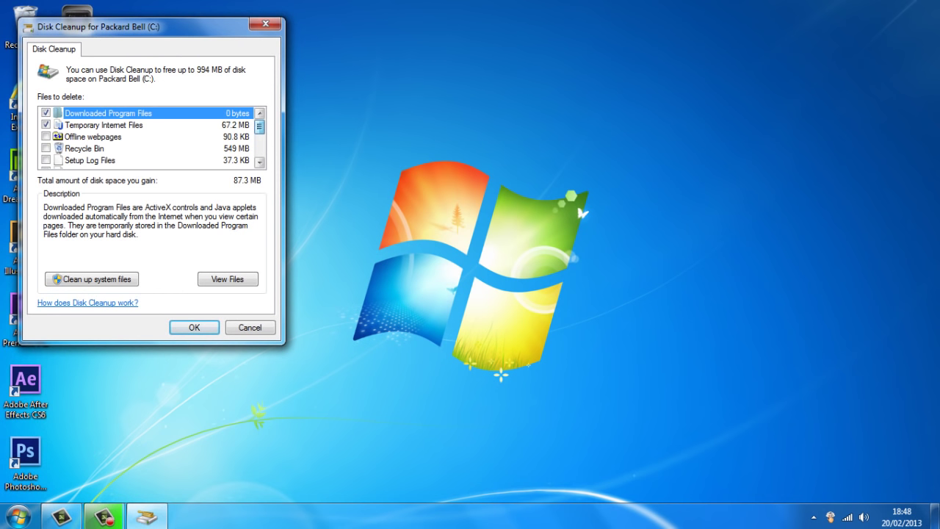
left_click(46, 148)
Tick system error memory dumps and both queued error report categories, then confirm with OK
scroll(152, 136, "down", 1)
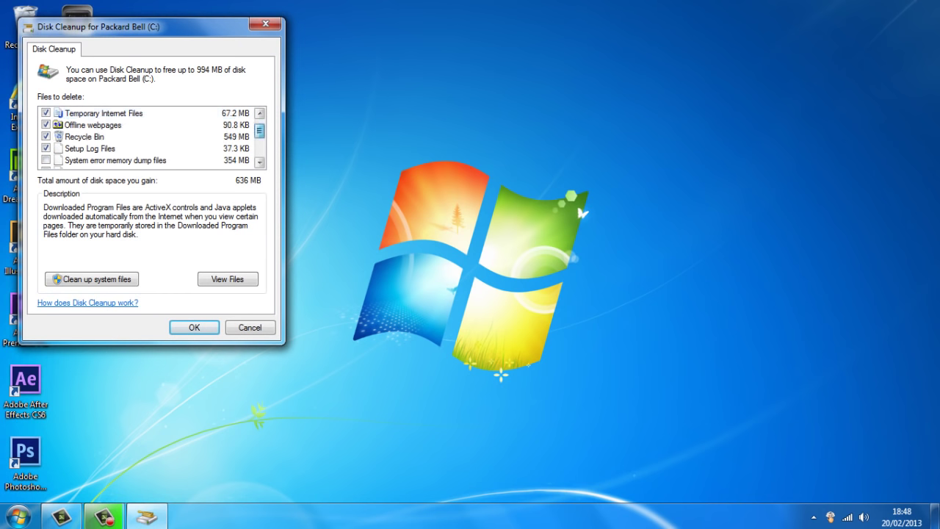
scroll(152, 137, "down", 1)
left_click(46, 125)
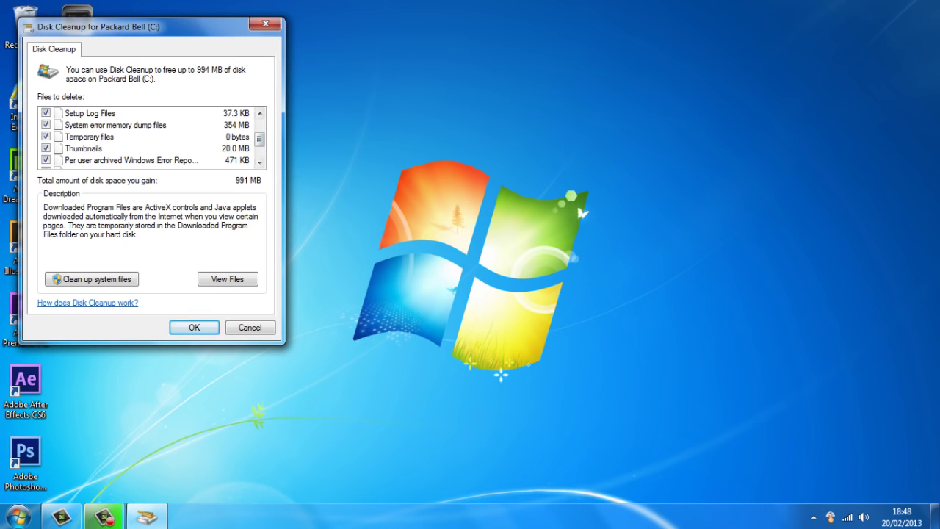
scroll(152, 136, "down", 1)
scroll(152, 136, "down", 1)
scroll(152, 137, "down", 1)
left_click(46, 137)
left_click(46, 160)
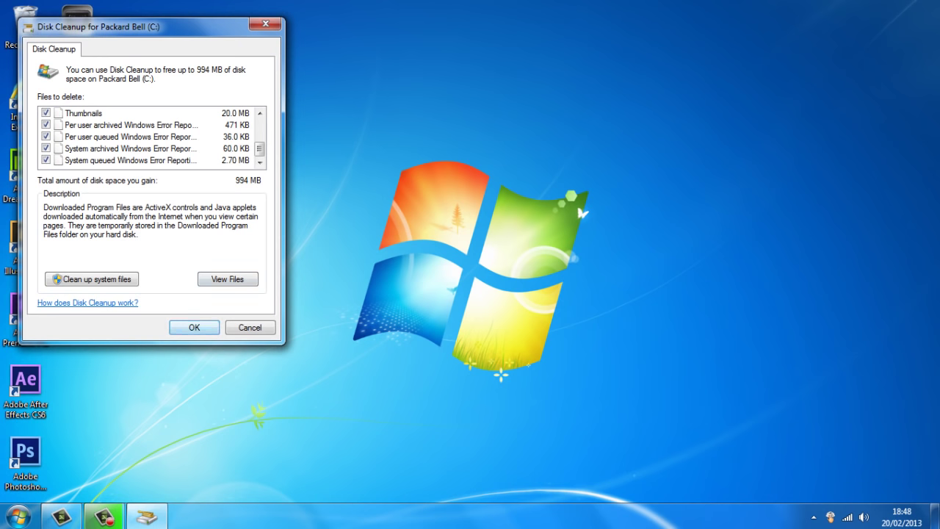
key("Return")
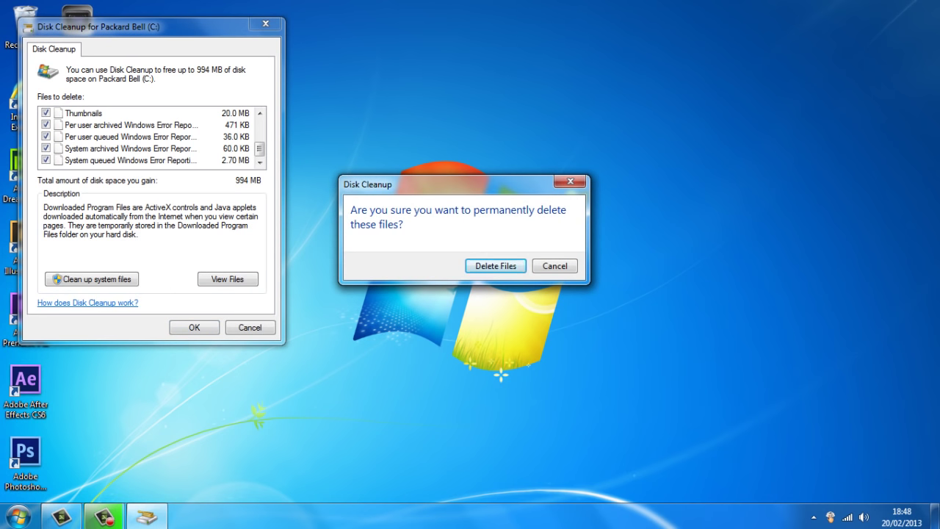
Confirm permanent deletion so Disk Cleanup clears the checked files from drive C:
key("Return")
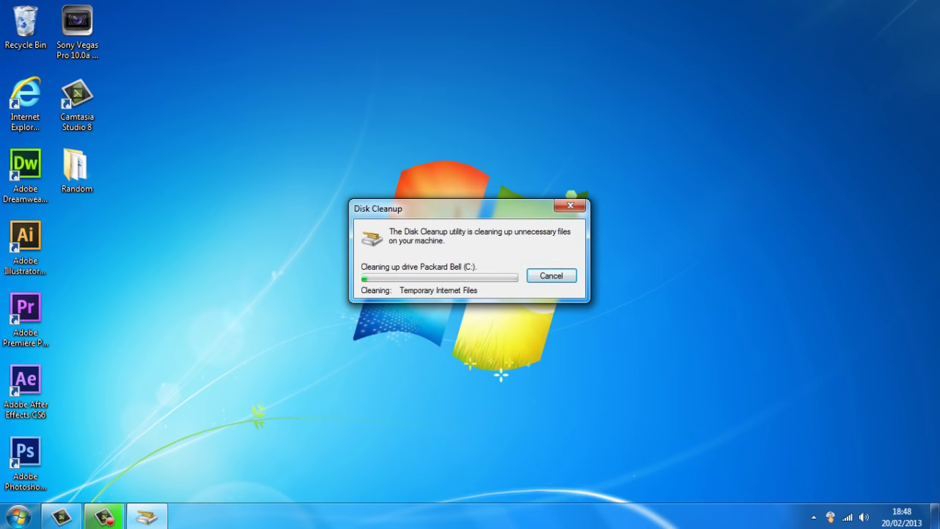